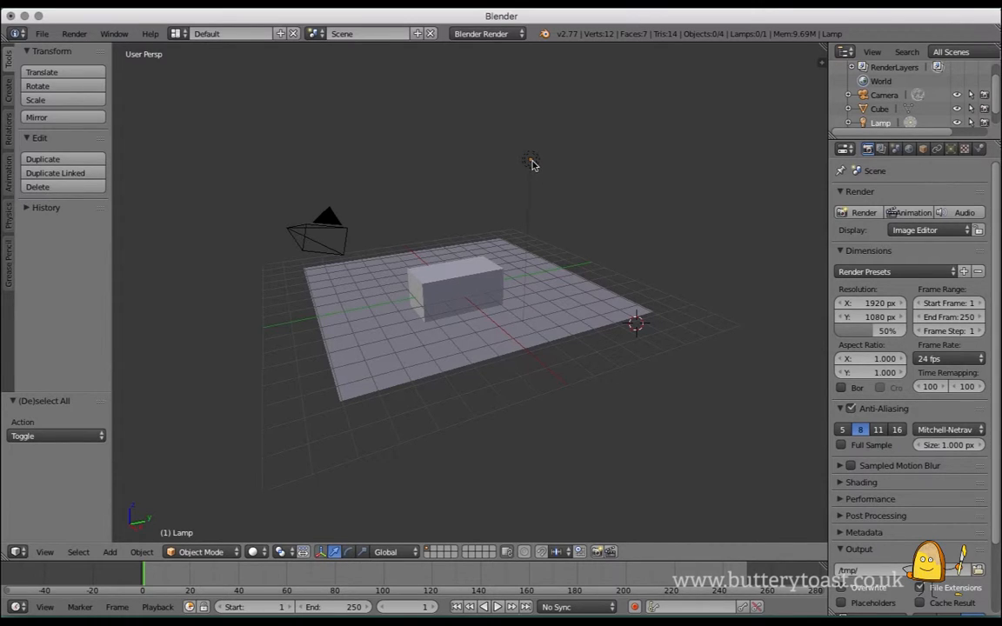
- Select the existing lamp above the box
{"action": "left_click", "coordinate": [110, 554]}
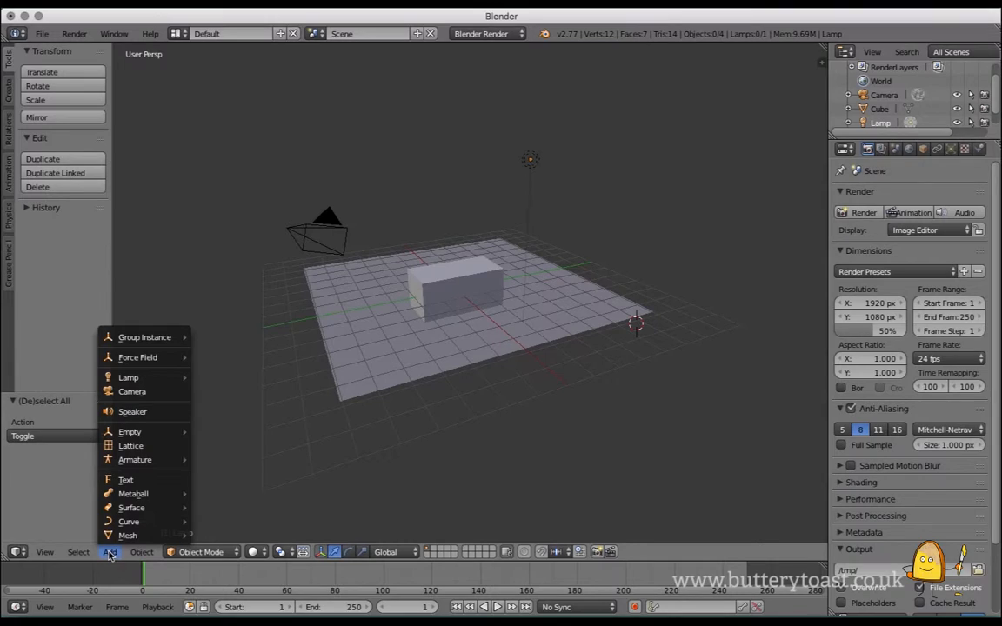
{"action": "mouse_move", "coordinate": [138, 379]}
{"action": "right_click", "coordinate": [530, 161]}
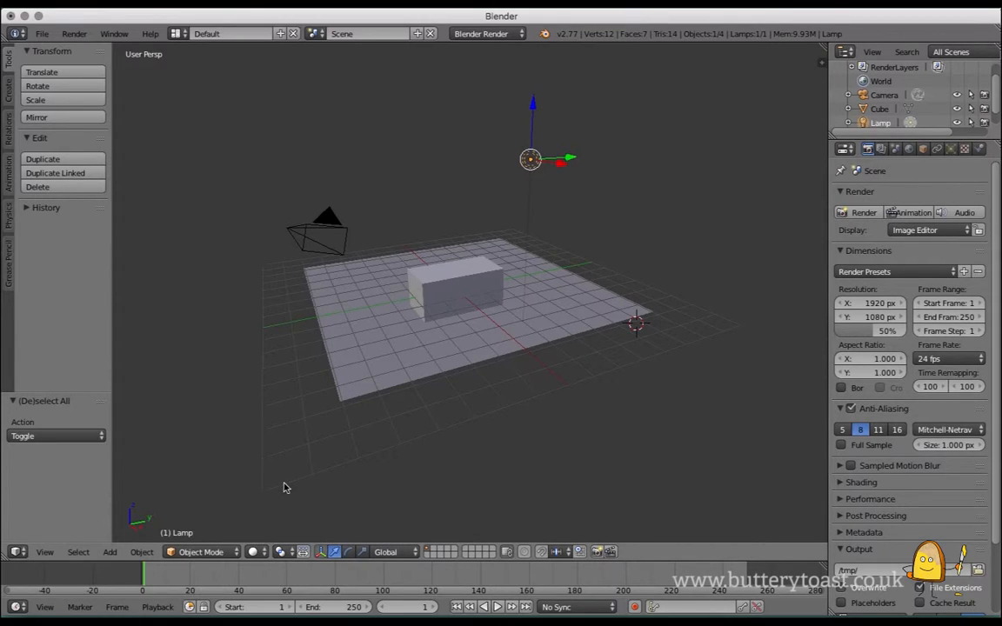
- Preview the box's lighting and shadow in Rendered viewport shading from several angles, and return to Solid shading
{"action": "left_click", "coordinate": [262, 552]}
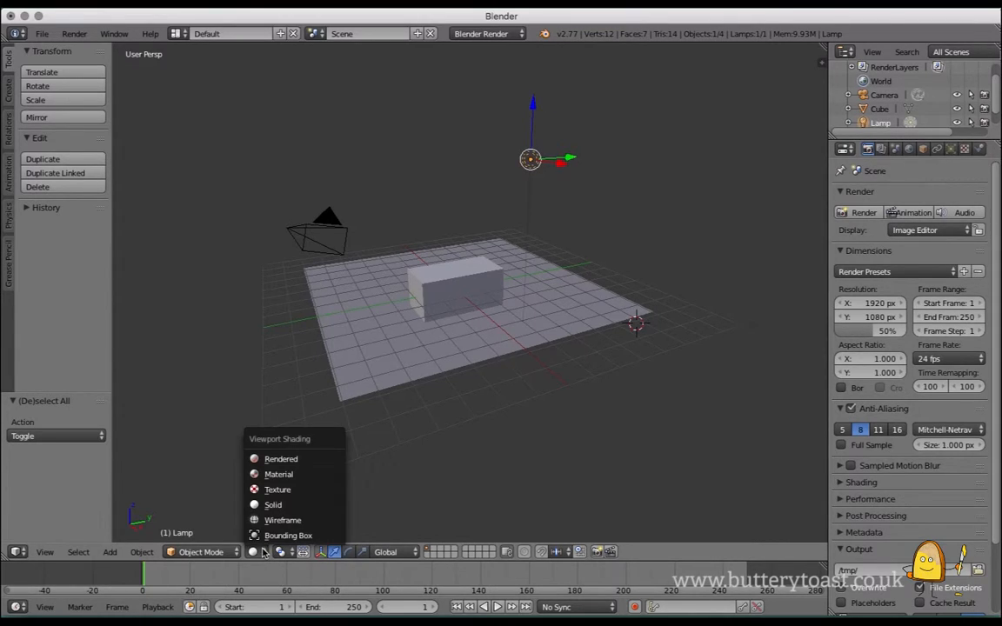
{"action": "left_click", "coordinate": [304, 459]}
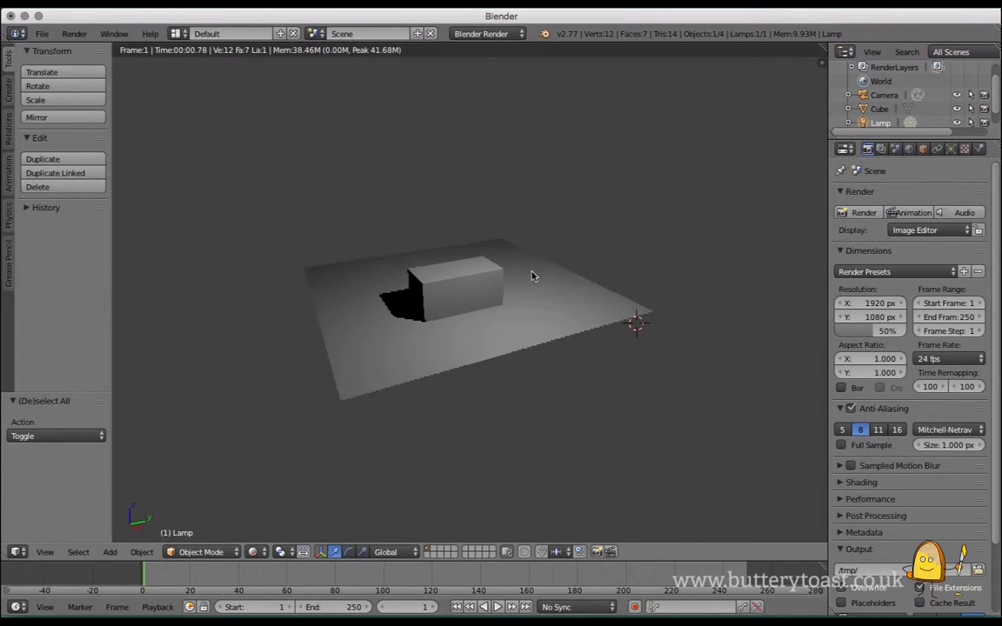
{"action": "scroll", "coordinate": [493, 280], "scroll_direction": "up", "scroll_amount": 2}
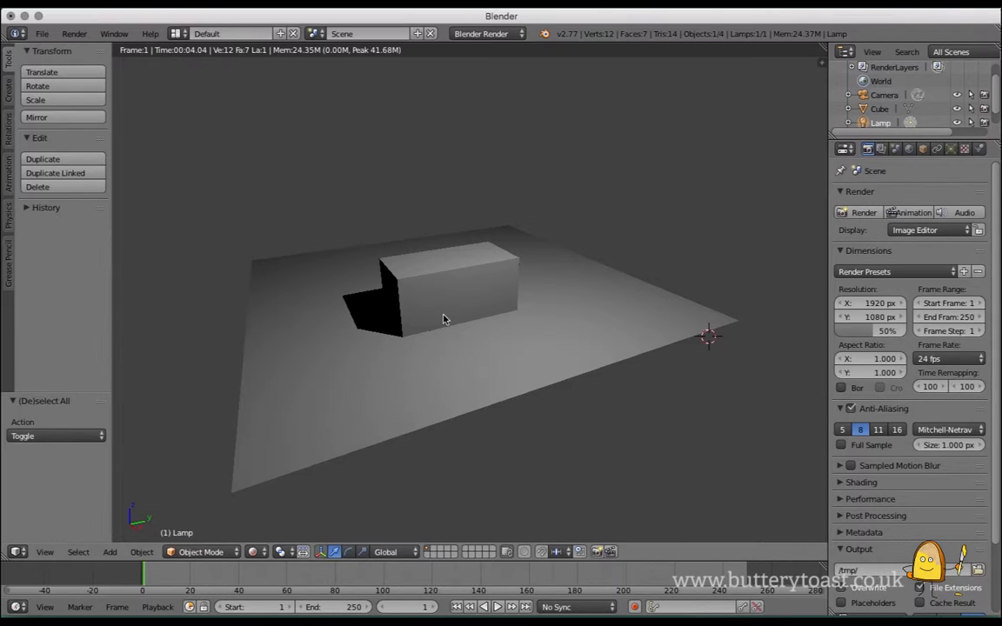
{"action": "middle_click_drag", "start_coordinate": [444, 319], "coordinate": [520, 294]}
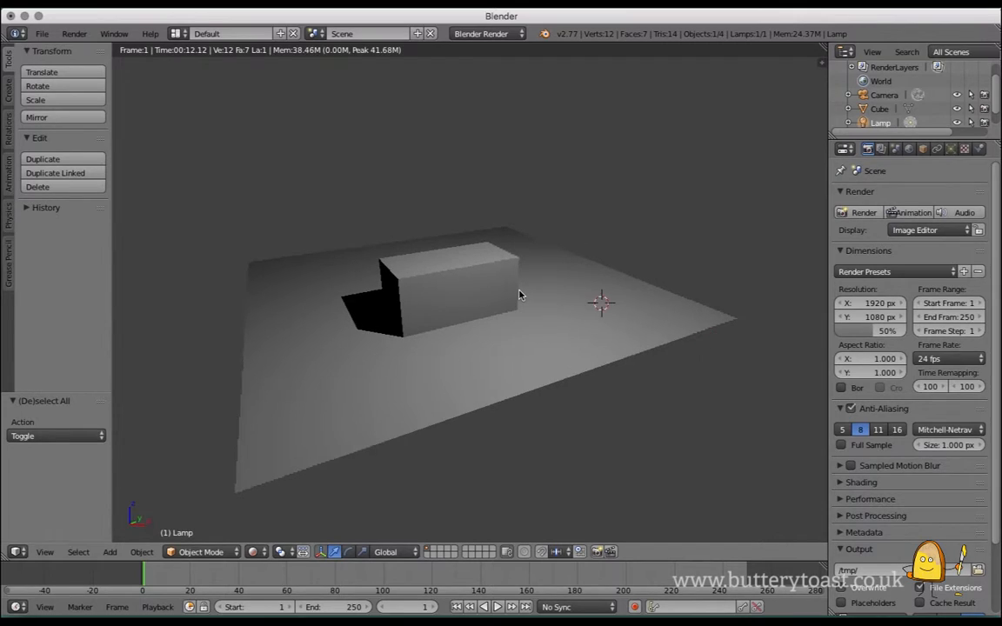
{"action": "middle_click_drag", "start_coordinate": [420, 323], "coordinate": [498, 262]}
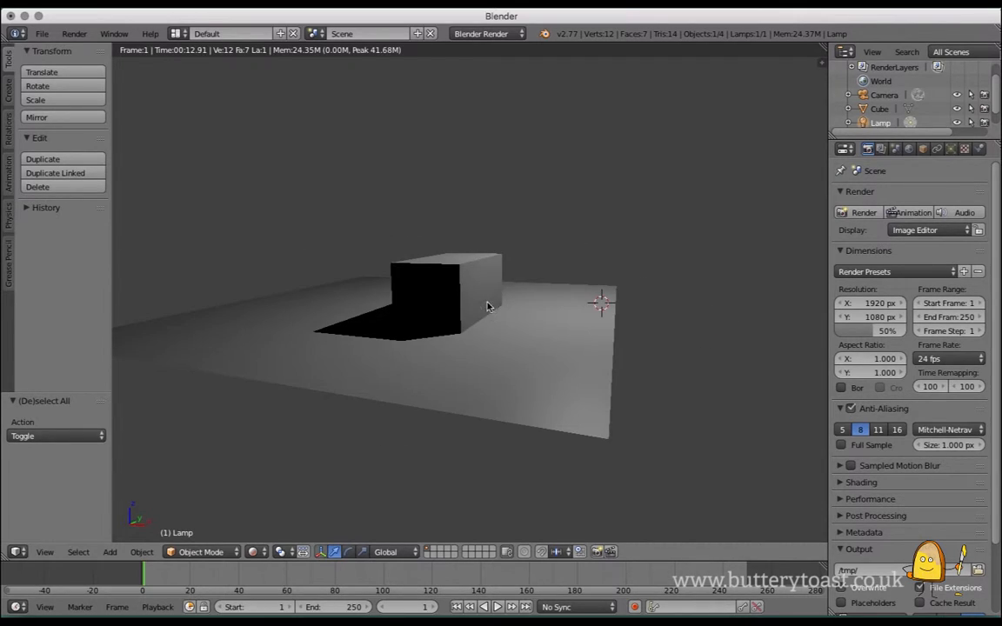
{"action": "middle_click_drag", "start_coordinate": [469, 341], "coordinate": [423, 343]}
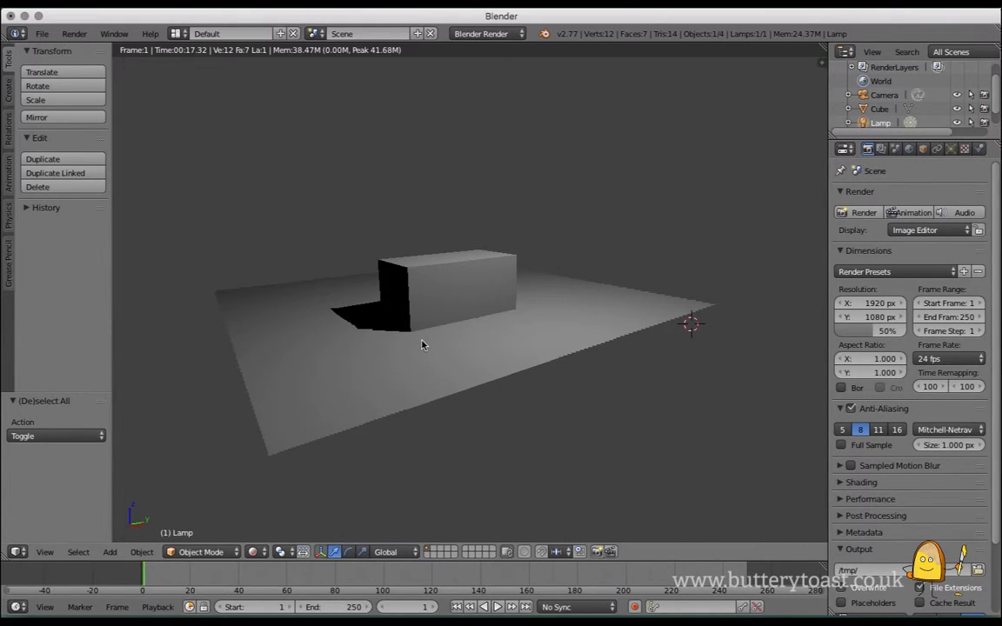
{"action": "middle_click_drag", "start_coordinate": [422, 344], "coordinate": [418, 344]}
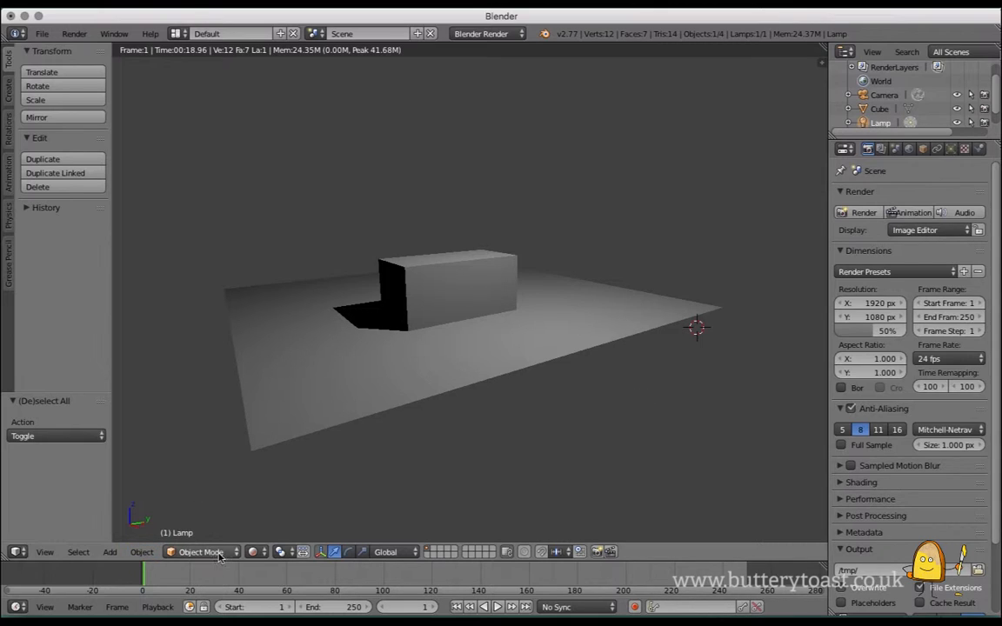
{"action": "left_click", "coordinate": [259, 553]}
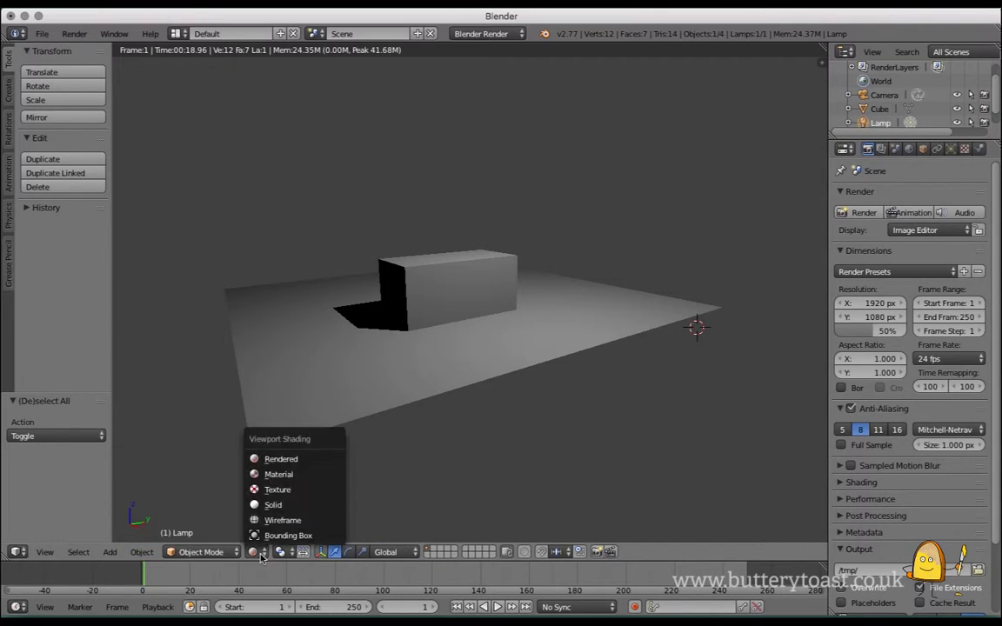
{"action": "left_click", "coordinate": [277, 505]}
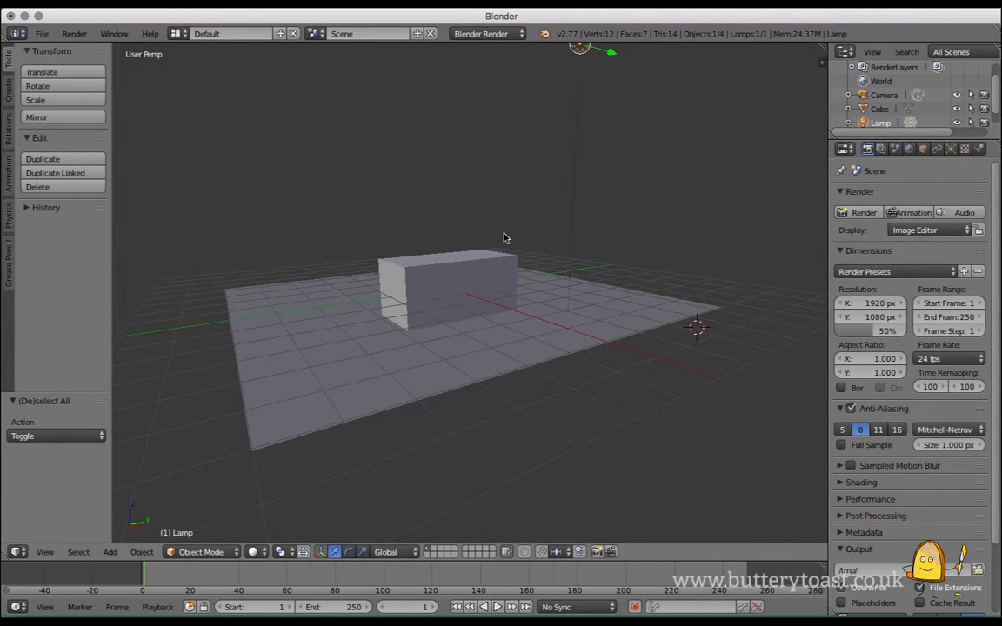
- Lower the lamp and shift it about -4.02 units along X to sit just above the box
{"action": "scroll", "coordinate": [505, 233], "scroll_direction": "down", "scroll_amount": 3}
{"action": "scroll", "coordinate": [498, 240], "scroll_direction": "up", "scroll_amount": 2}
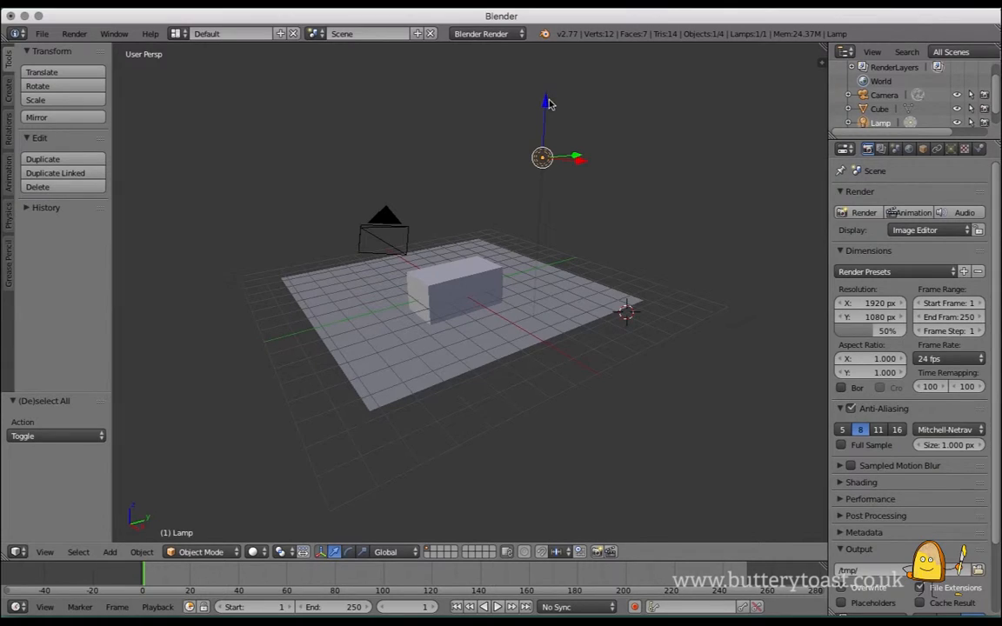
{"action": "left_click_drag", "start_coordinate": [545, 104], "coordinate": [507, 288]}
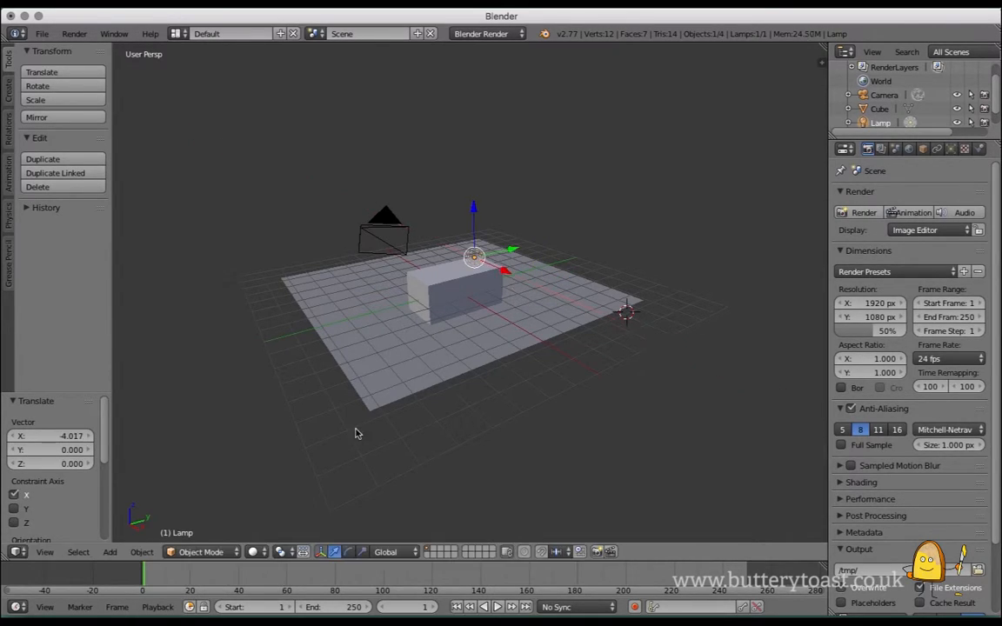
- Check the lighting with the lamp close to the box in Rendered shading, and return to Solid shading
{"action": "left_click", "coordinate": [253, 552]}
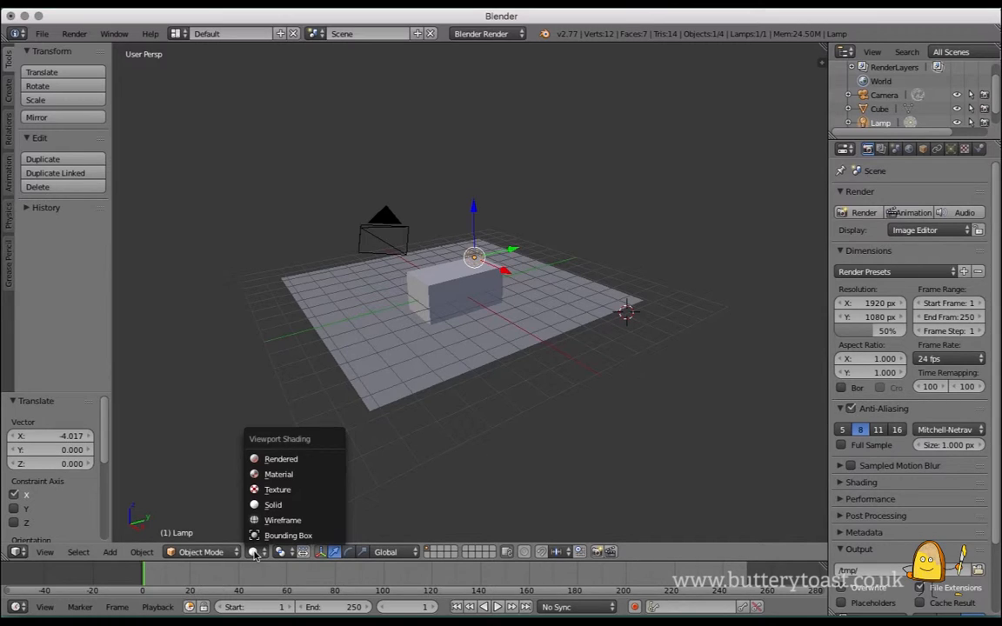
{"action": "left_click", "coordinate": [273, 460]}
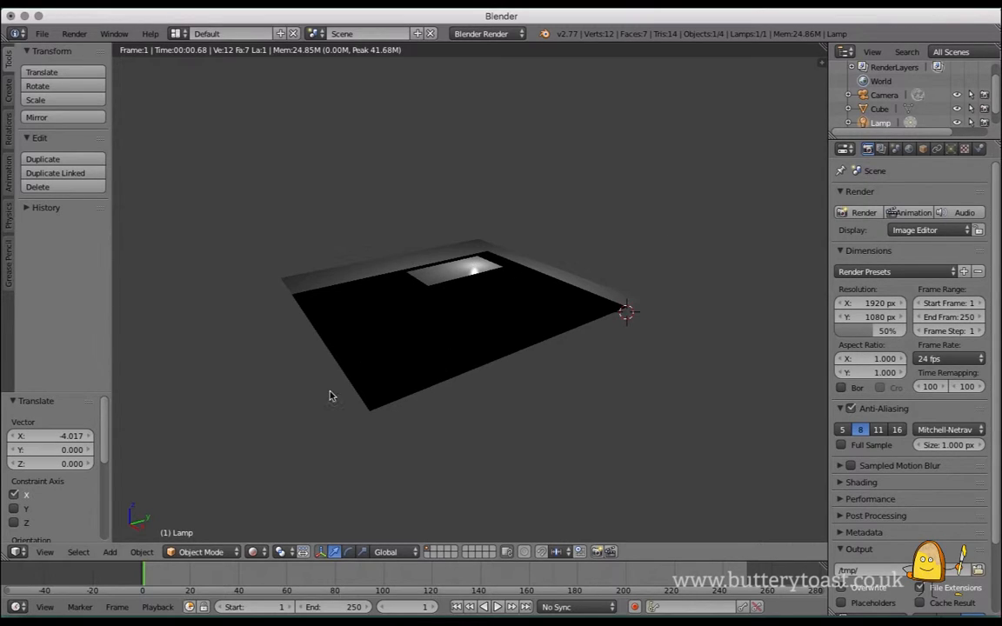
{"action": "left_click", "coordinate": [253, 553]}
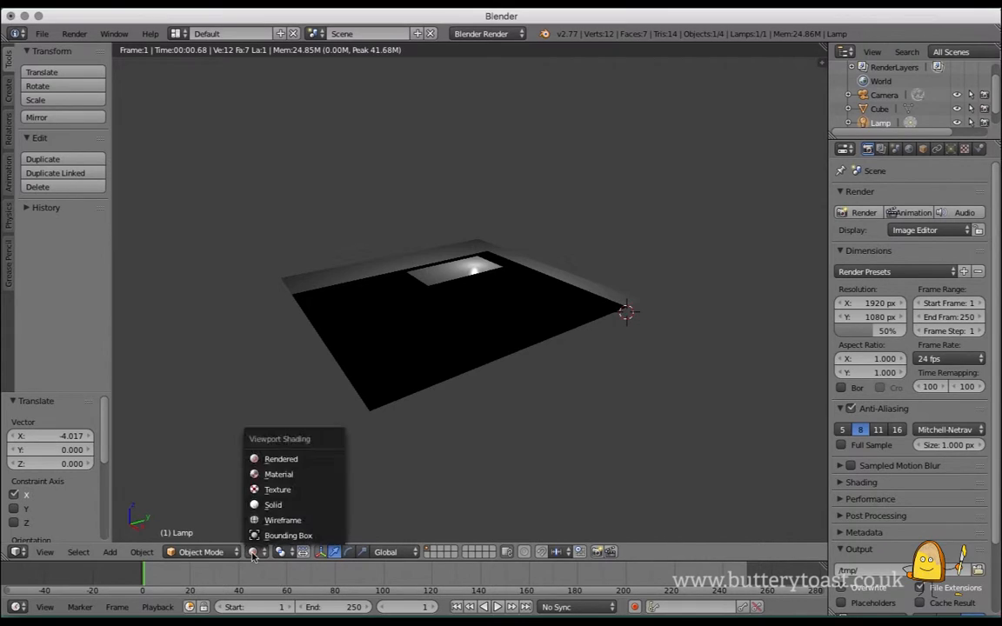
{"action": "left_click", "coordinate": [277, 507]}
- Raise the lamp along Z and move it about 3 units along X away from the box
{"action": "left_click_drag", "start_coordinate": [475, 210], "coordinate": [488, 146]}
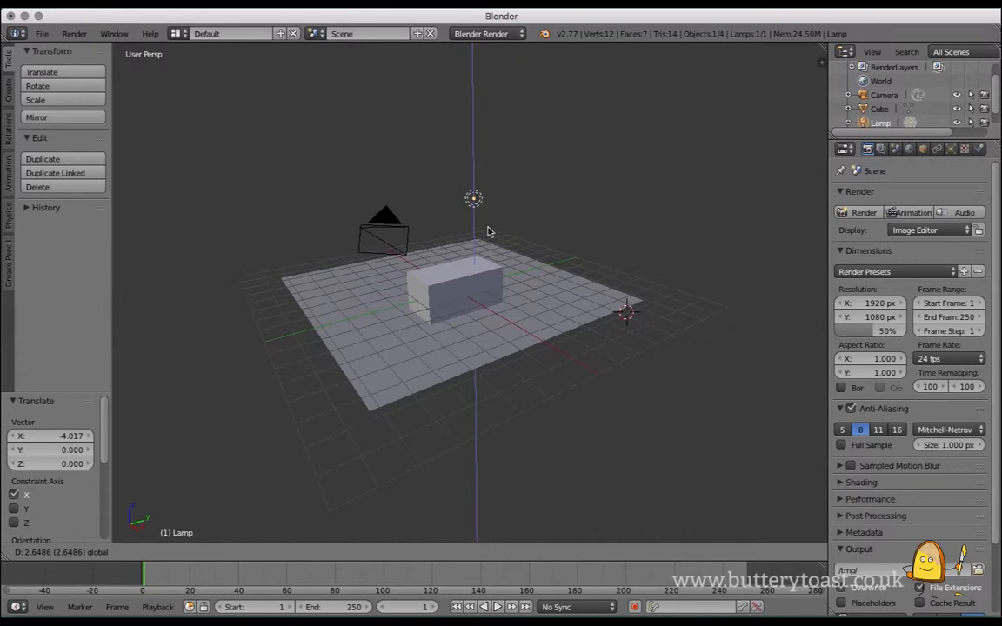
{"action": "left_click_drag", "start_coordinate": [507, 218], "coordinate": [553, 250]}
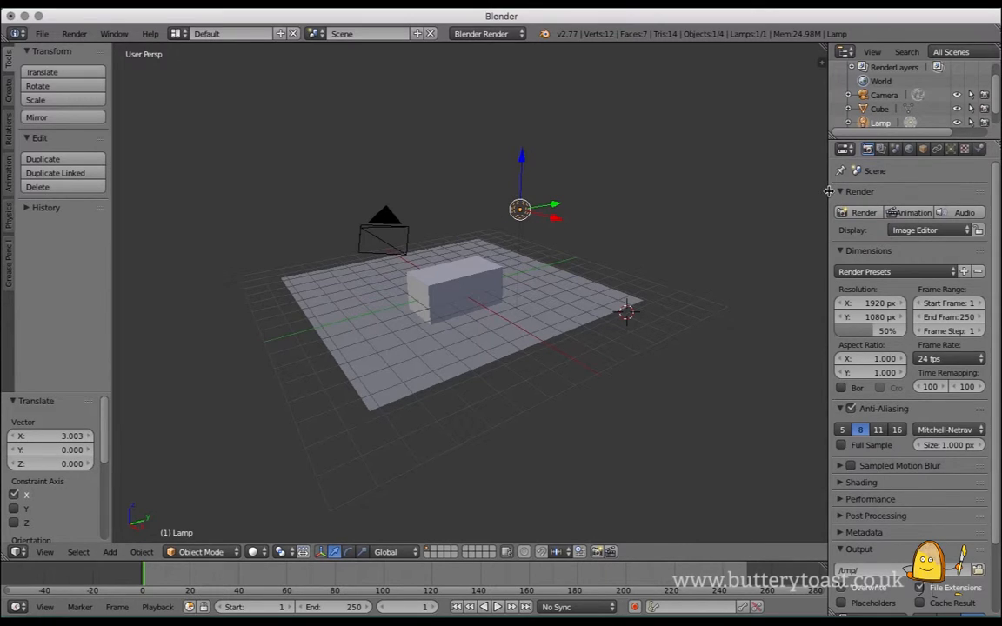
- Widen the Properties editor and set the lamp's colour to red with R 1.000, G 0.106, B 0.123
{"action": "left_click_drag", "start_coordinate": [800, 195], "coordinate": [799, 195]}
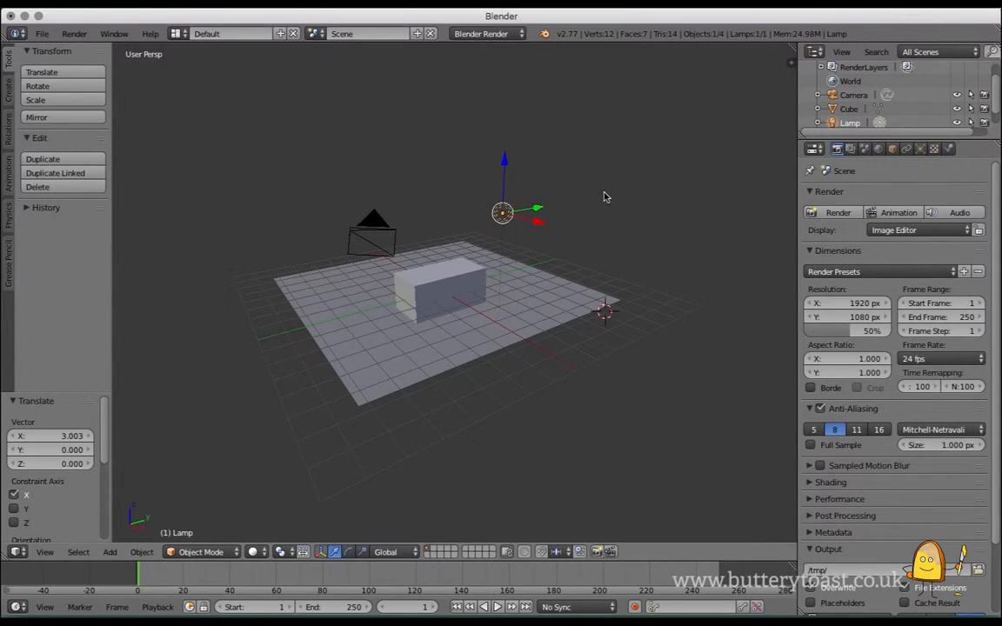
{"action": "left_click", "coordinate": [920, 149]}
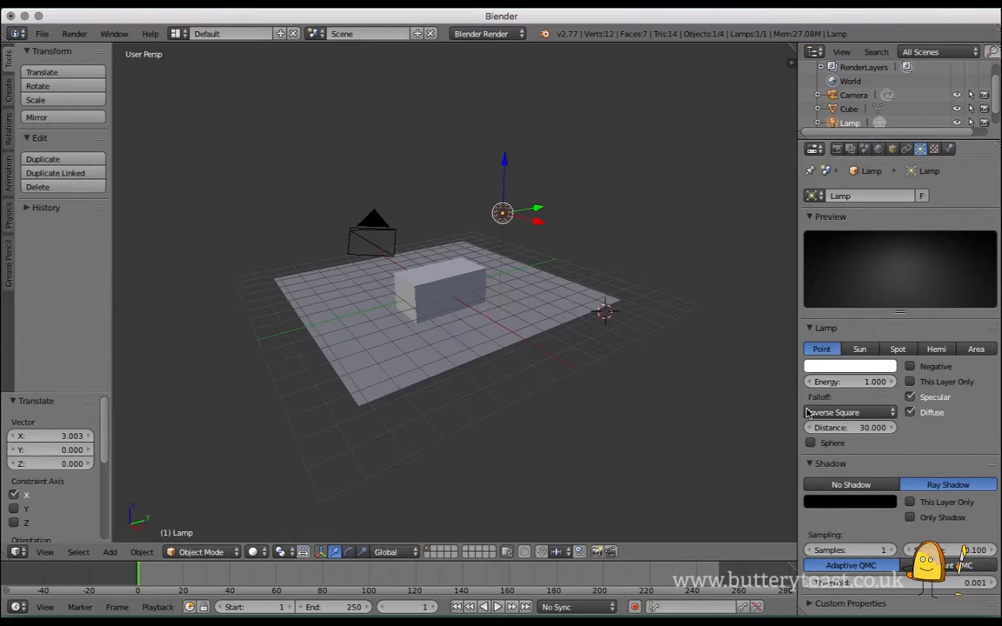
{"action": "left_click", "coordinate": [857, 368]}
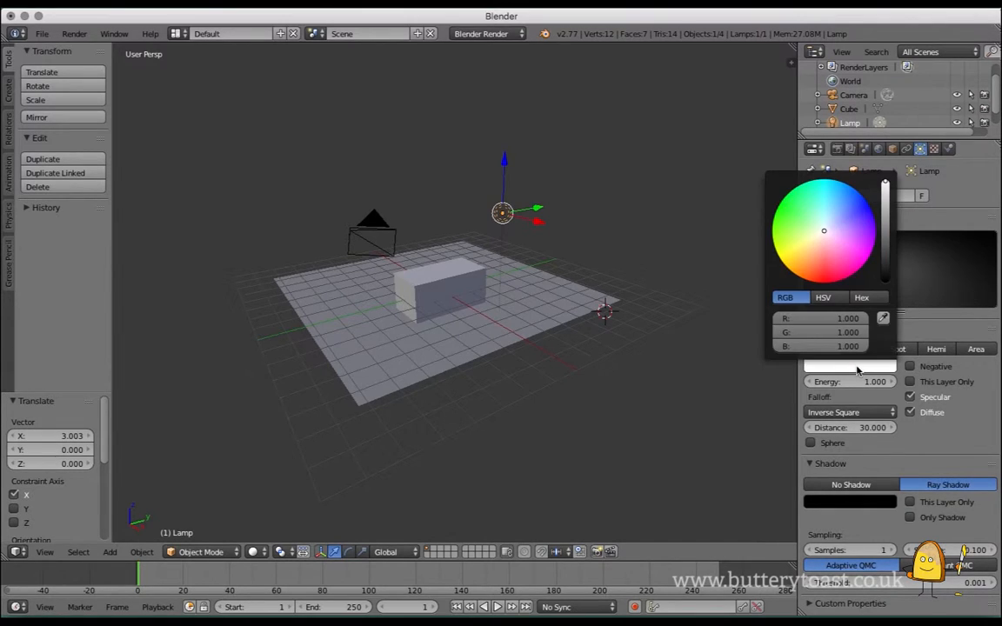
{"action": "left_click_drag", "start_coordinate": [825, 232], "coordinate": [825, 264]}
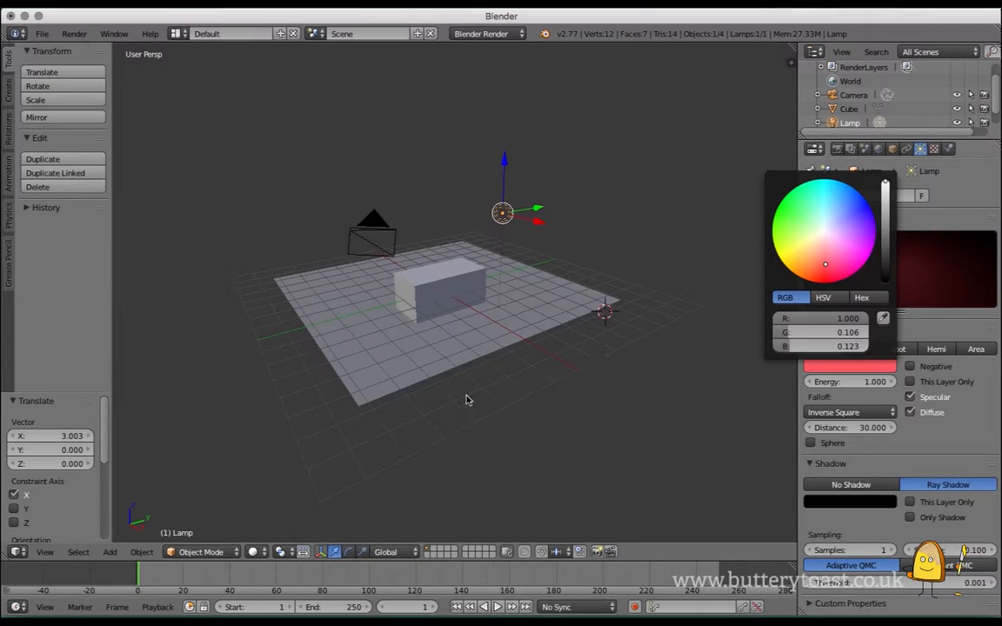
- Split the 3D viewport into two side-by-side views and set the larger one to Rendered shading
{"action": "left_click", "coordinate": [254, 554]}
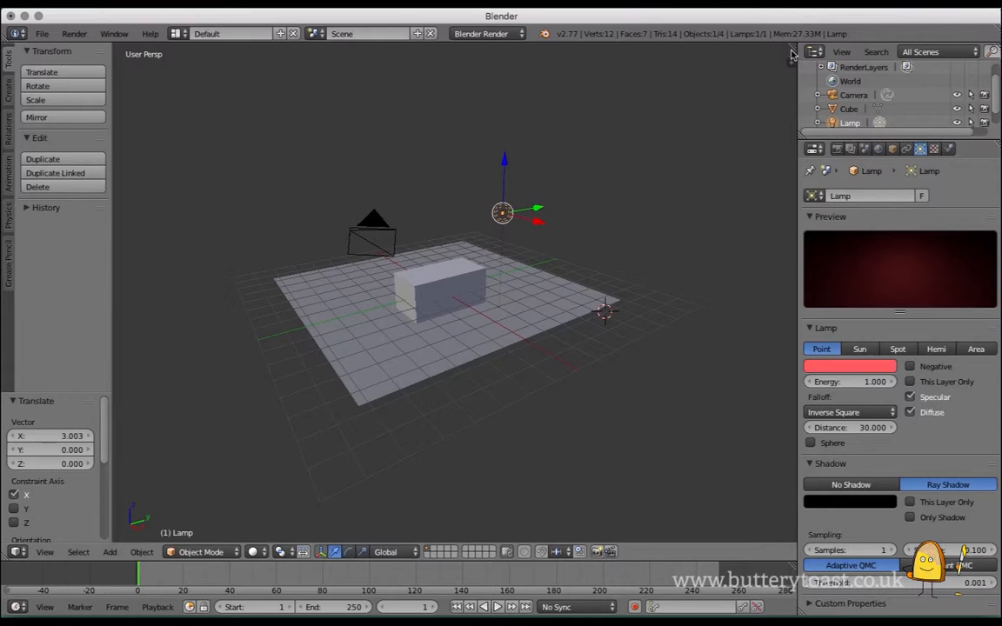
{"action": "left_click_drag", "start_coordinate": [792, 51], "coordinate": [375, 50]}
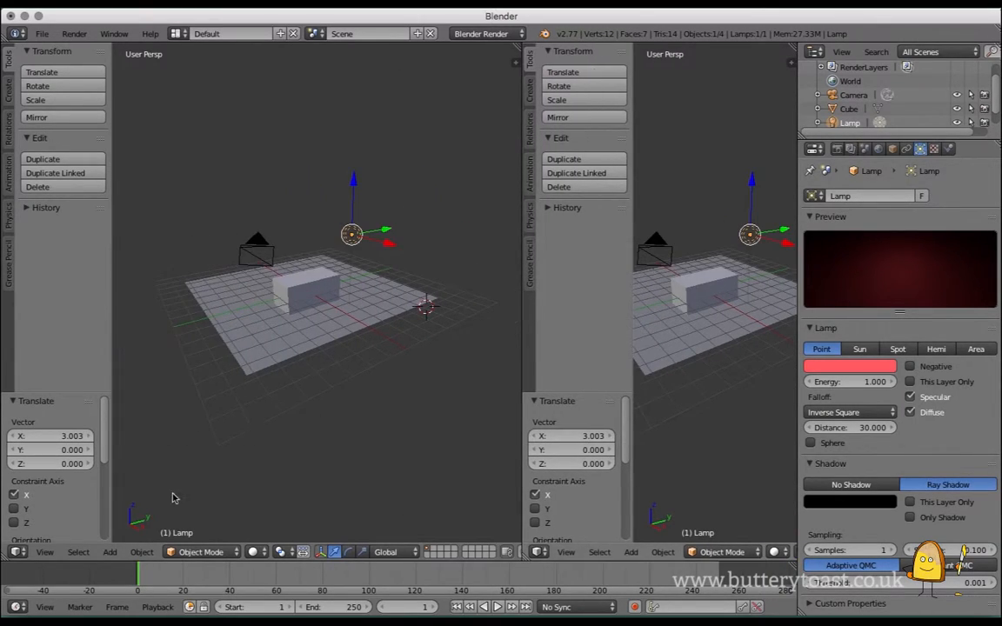
{"action": "left_click", "coordinate": [263, 553]}
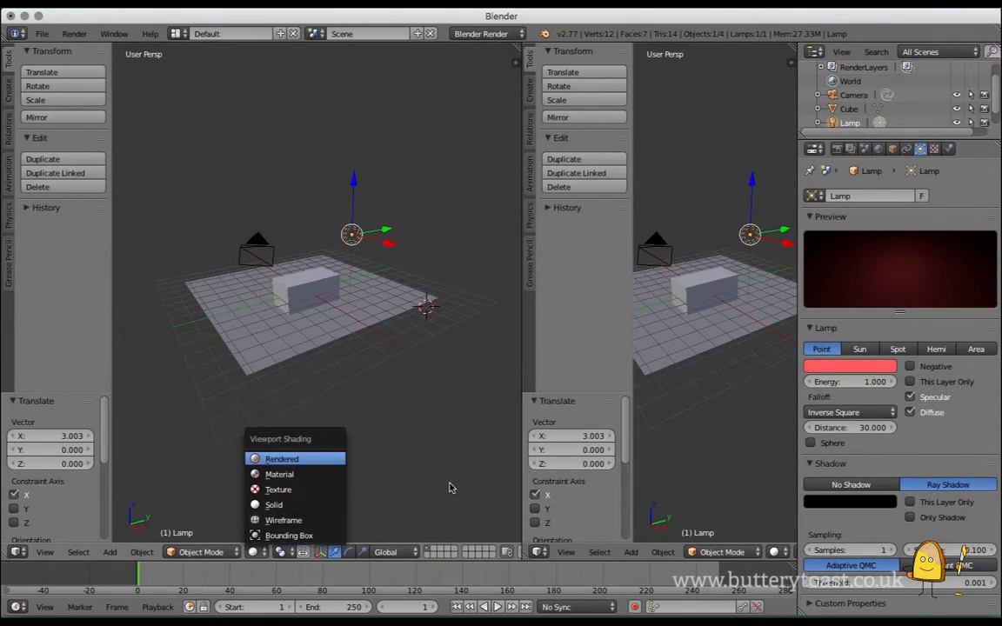
{"action": "left_click", "coordinate": [276, 459]}
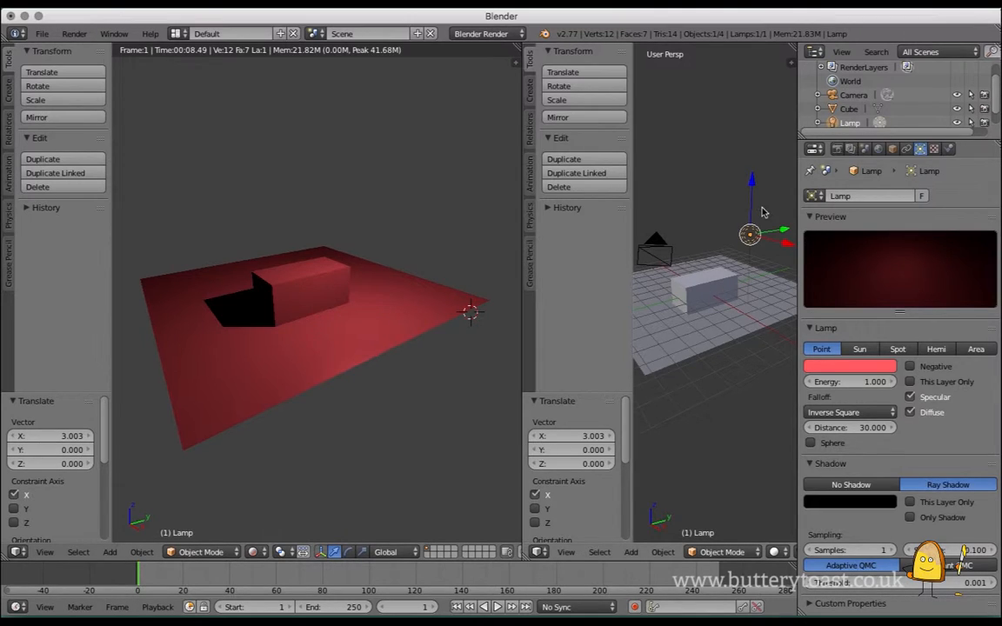
- Lower the red lamp about 2.83 units along Z and hide the tool shelf in the Solid-shaded view
{"action": "left_click_drag", "start_coordinate": [753, 184], "coordinate": [257, 301]}
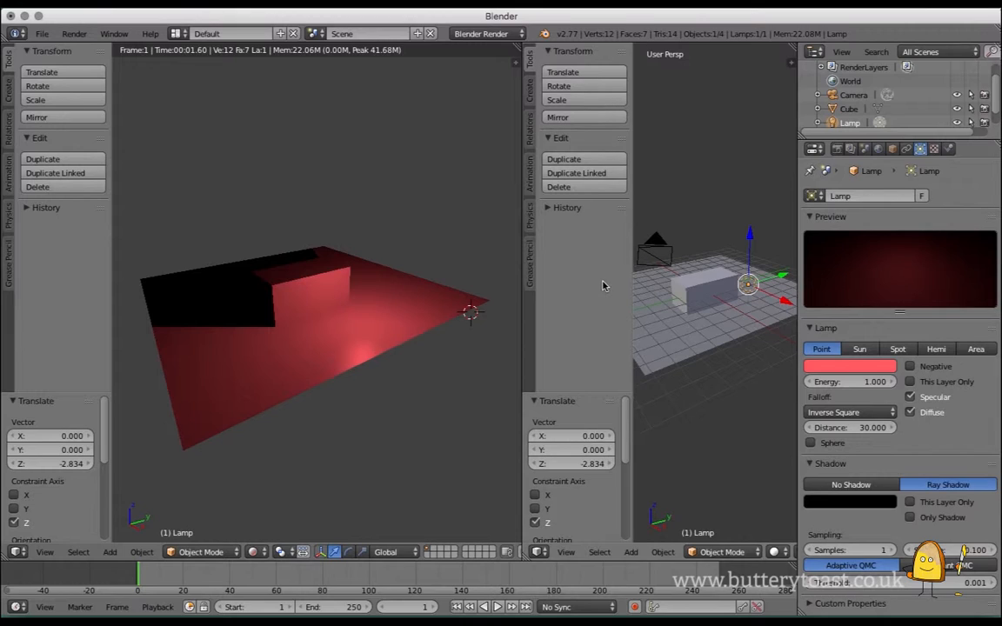
{"action": "key", "text": "n"}
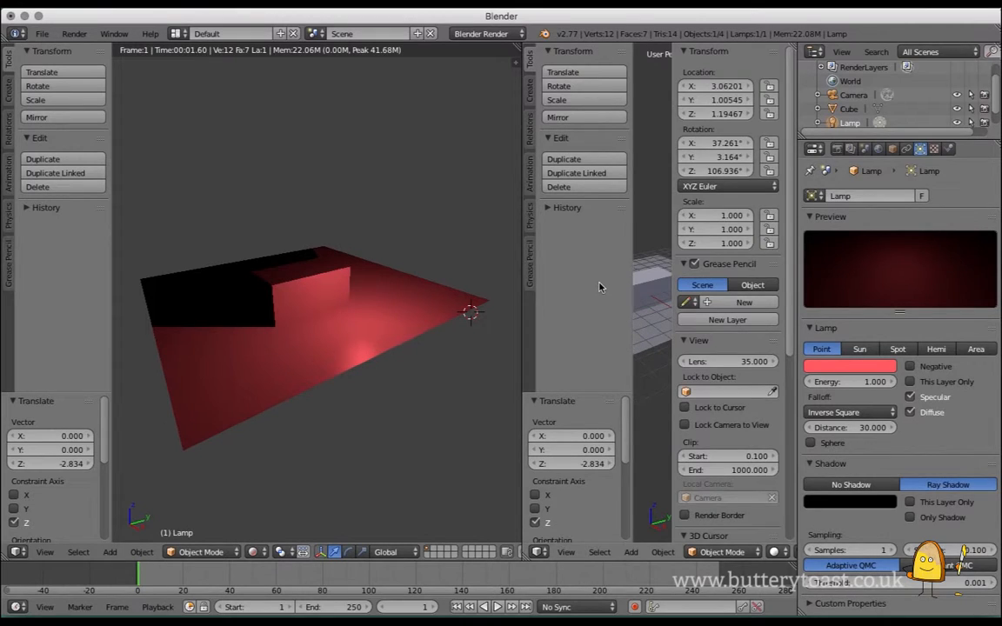
{"action": "key", "text": "n"}
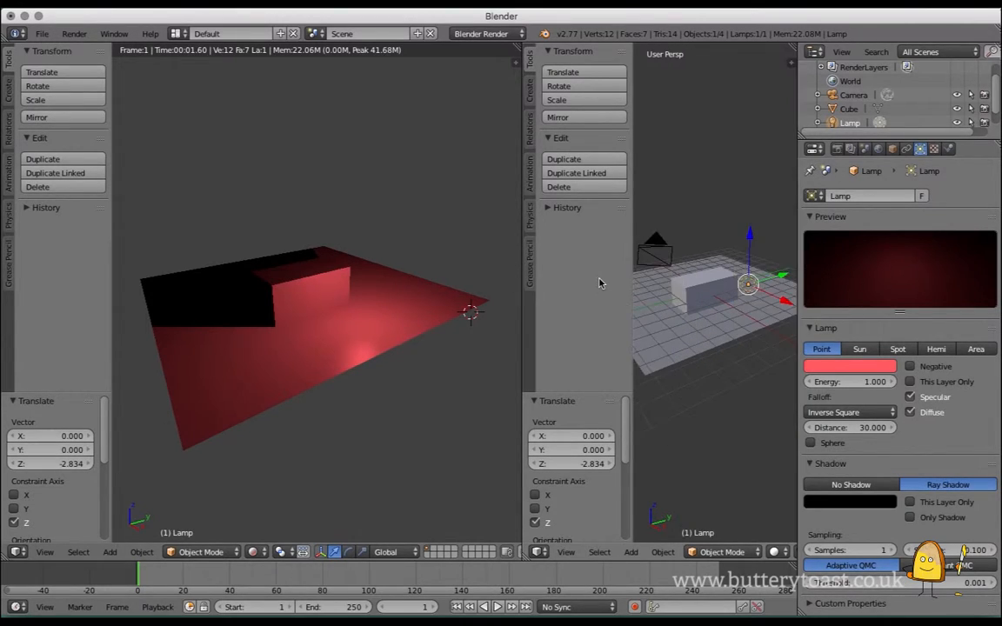
{"action": "key", "text": "t"}
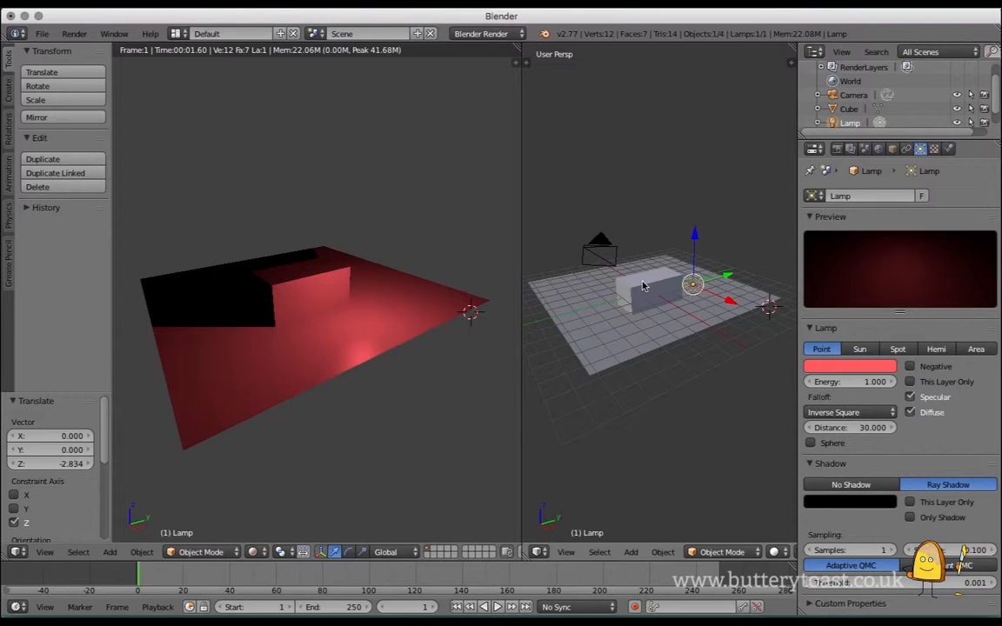
- Add a second lamp of type Point to the scene
{"action": "left_click", "coordinate": [631, 553]}
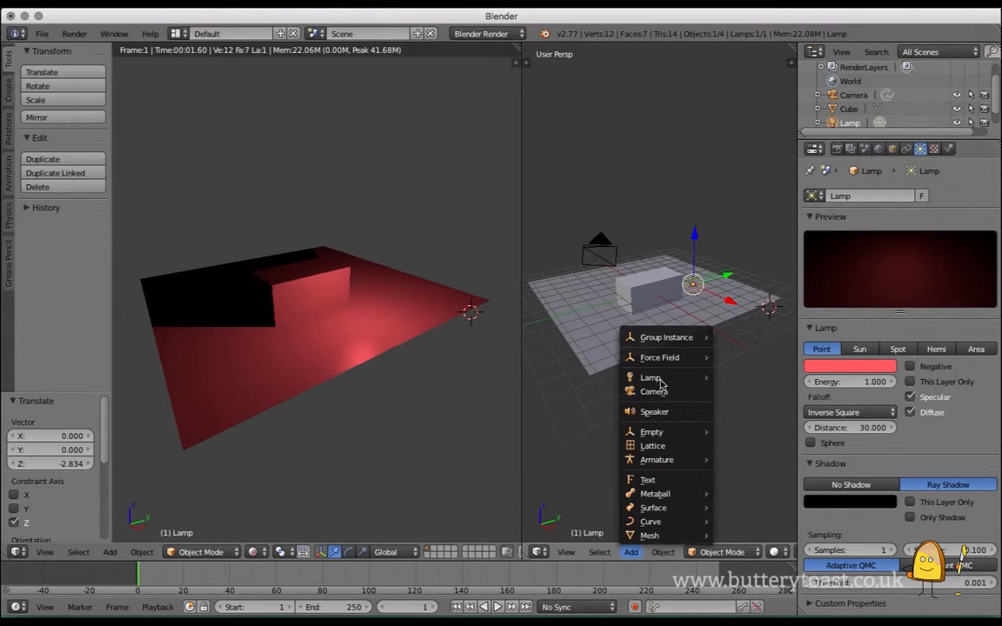
{"action": "mouse_move", "coordinate": [672, 380]}
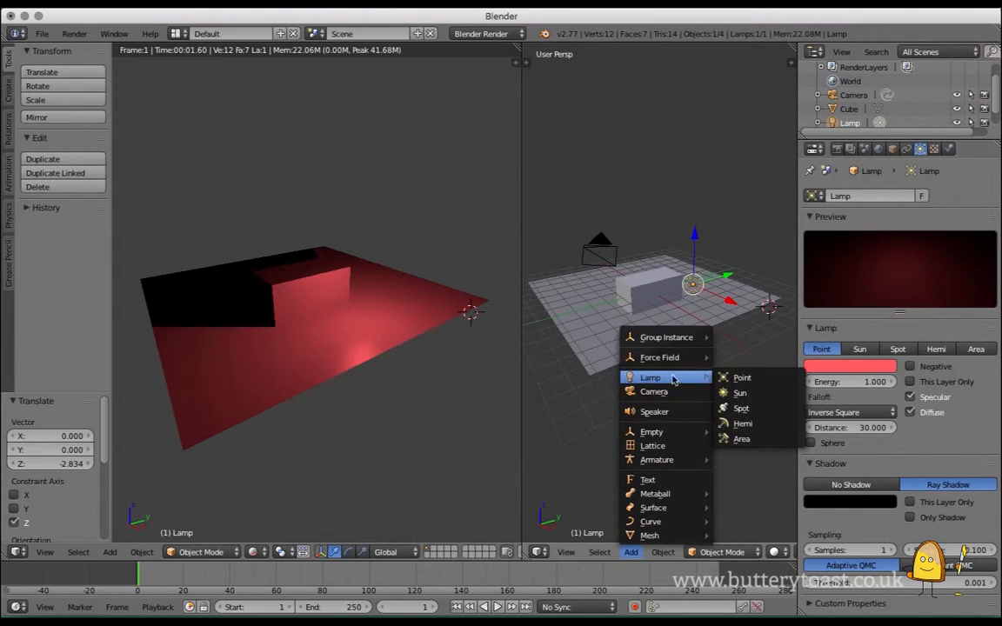
{"action": "left_click", "coordinate": [728, 380]}
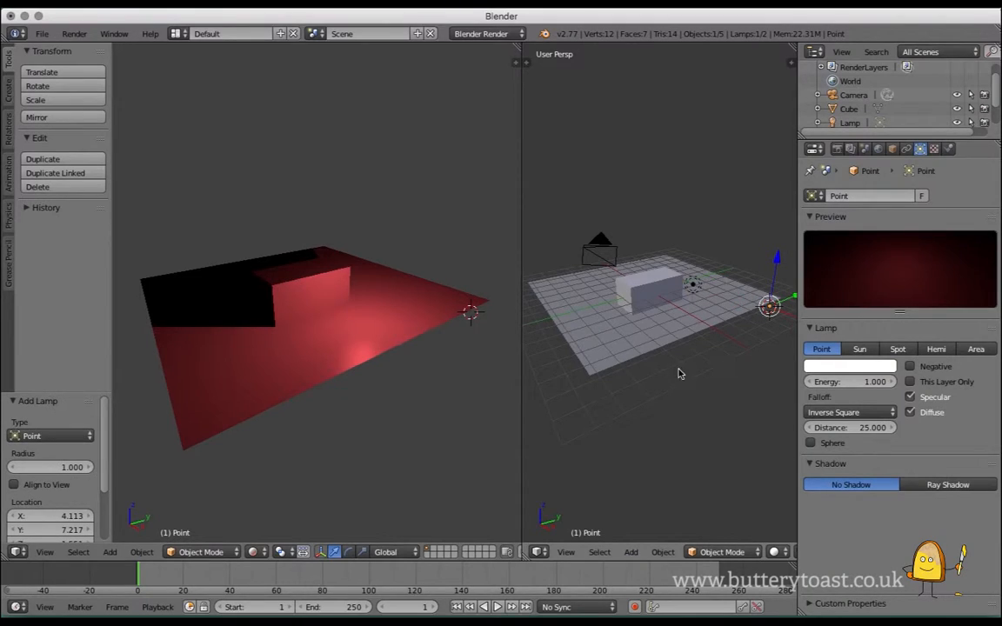
- Move the new white Point lamp about -3.52 X, -2.53 Y and 3.52 Z, plus another -0.12 along X
{"action": "left_click", "coordinate": [735, 321]}
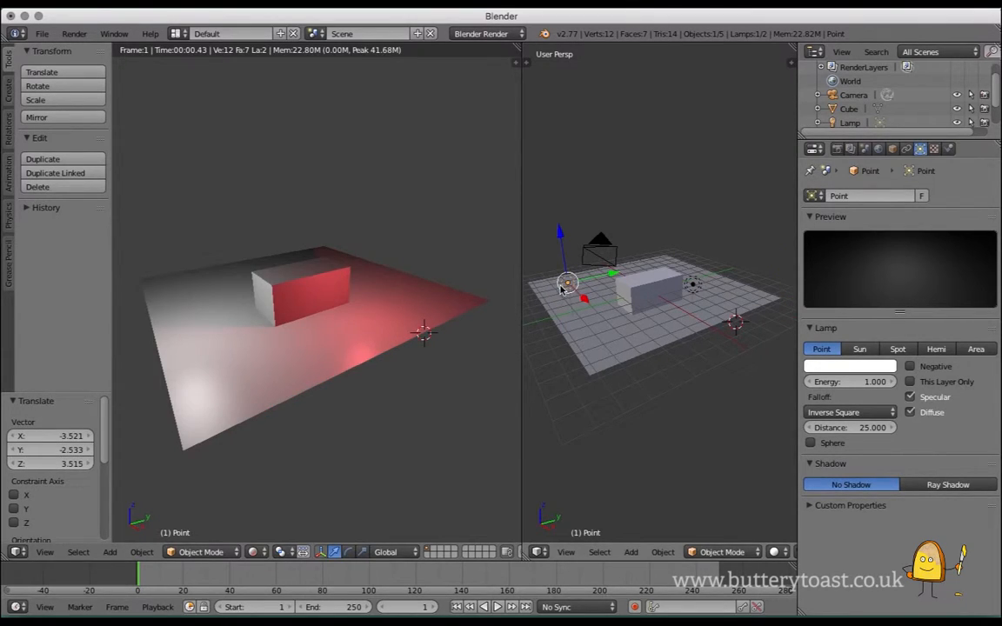
{"action": "key", "text": "g"}
{"action": "key", "text": "x"}
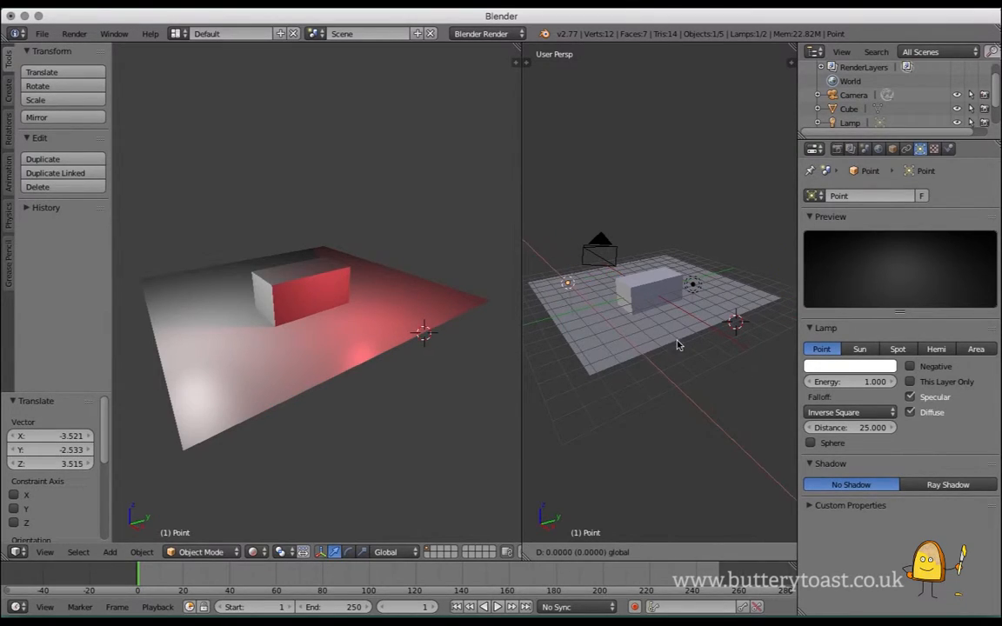
{"action": "left_click", "coordinate": [619, 356]}
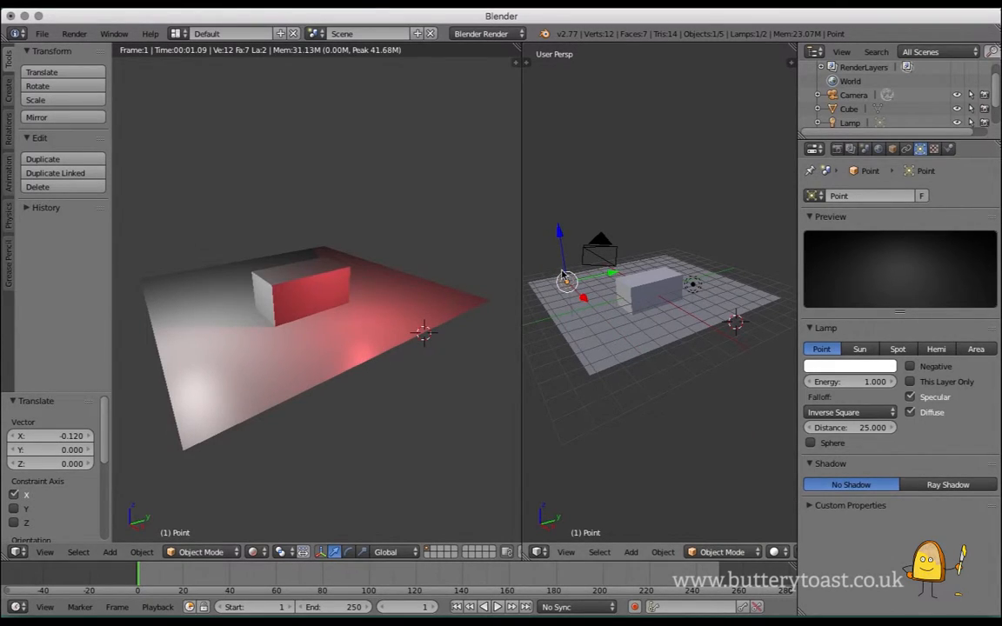
- Compare the red lamp's settings with the white lamp's and reduce the white lamp's energy to 0.120
{"action": "right_click", "coordinate": [693, 283]}
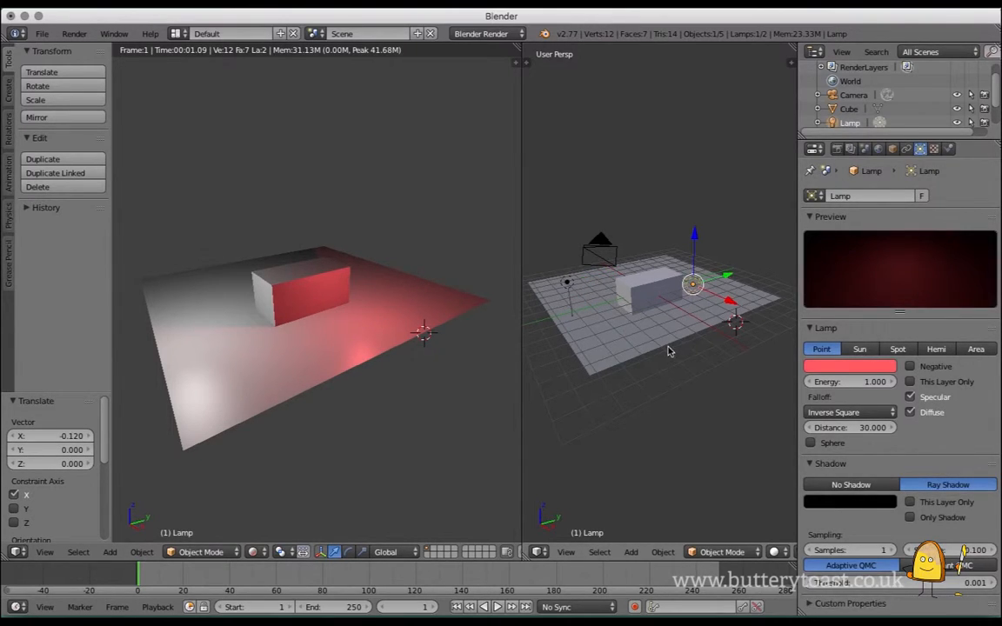
{"action": "right_click", "coordinate": [568, 285]}
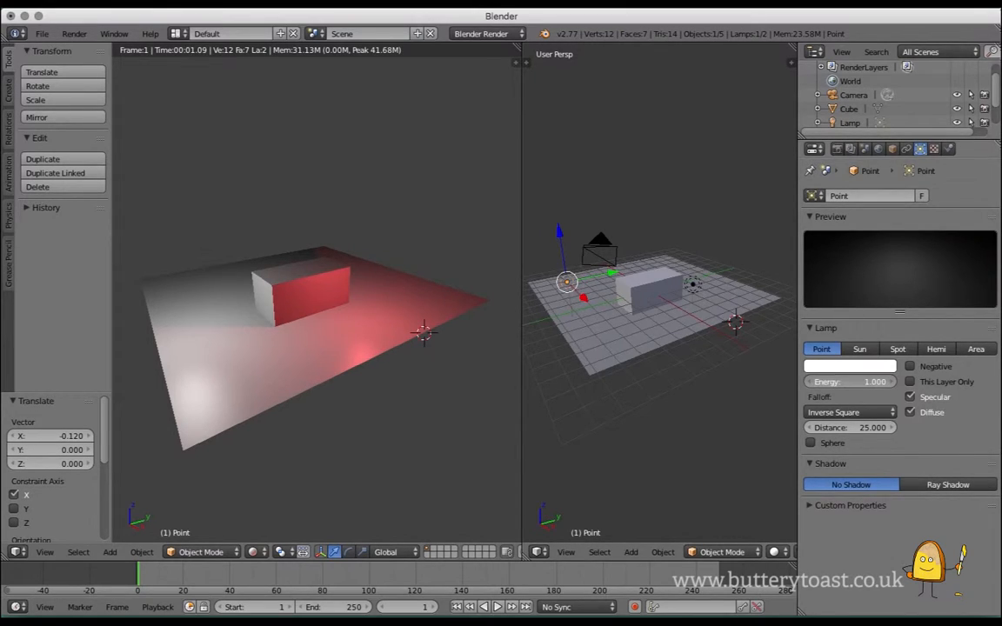
{"action": "left_click_drag", "start_coordinate": [849, 381], "coordinate": [809, 382]}
{"action": "mouse_move", "coordinate": [870, 385]}
{"action": "left_mouse_down"}
{"action": "mouse_move", "coordinate": [905, 370]}
{"action": "mouse_move", "coordinate": [874, 393]}
{"action": "left_mouse_up"}
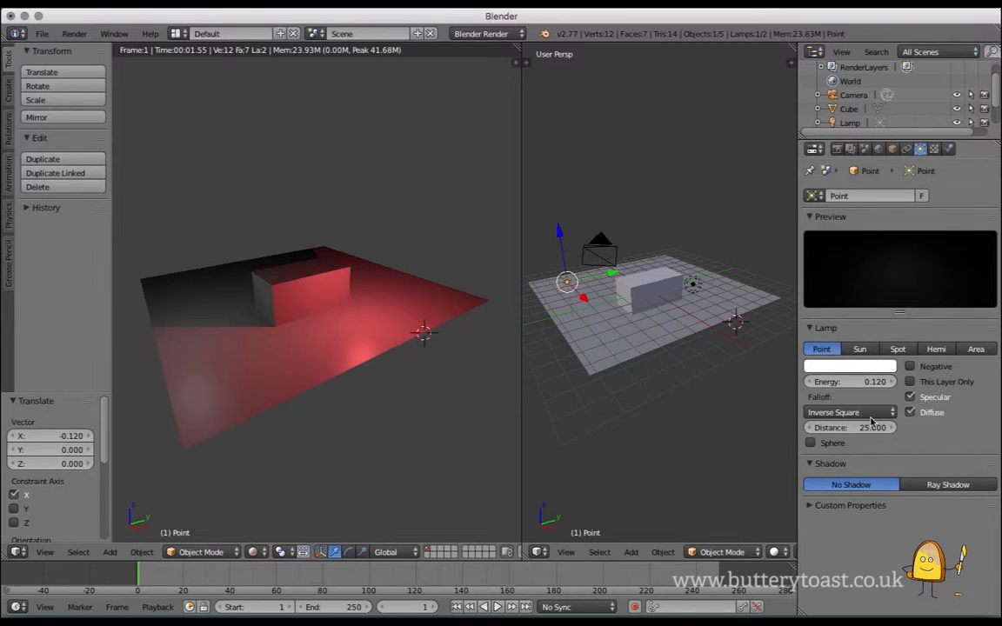
- Try the Sun type and the Spot type on the white lamp and refresh the rendered preview
{"action": "left_click", "coordinate": [867, 349]}
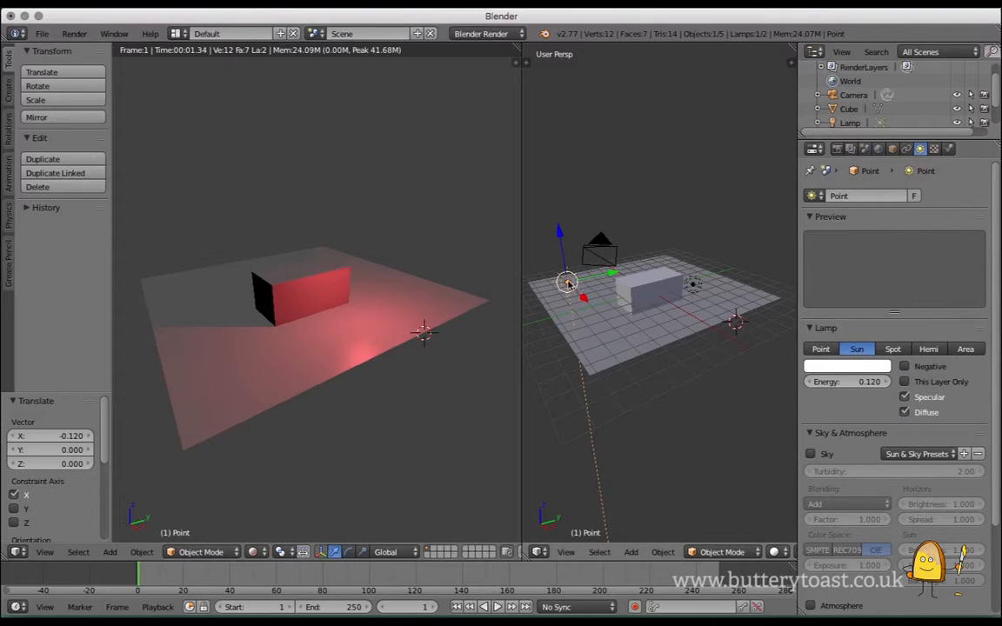
{"action": "left_click", "coordinate": [893, 349]}
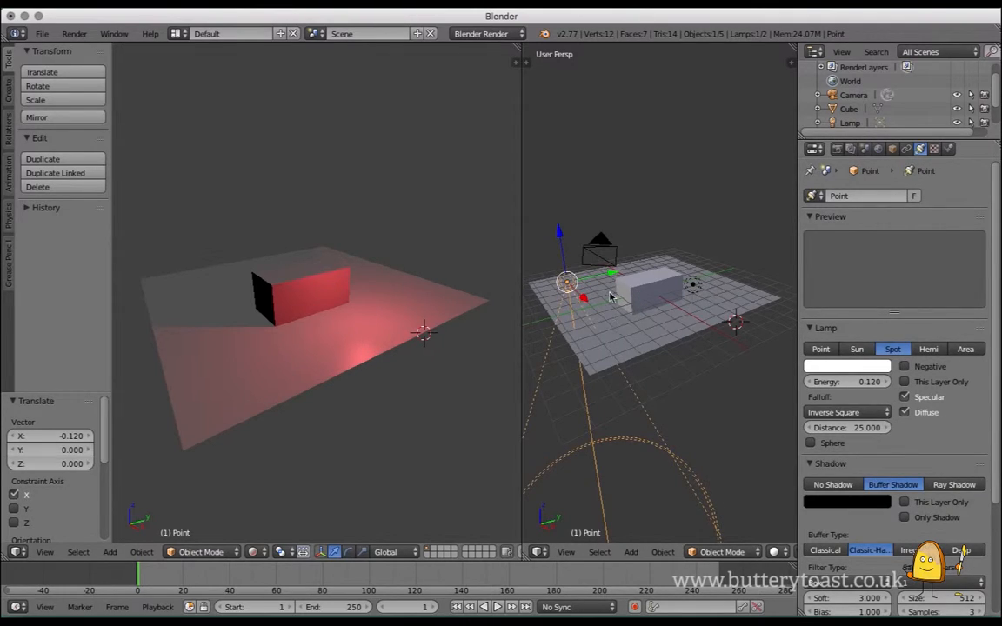
{"action": "key", "text": "shift+z"}
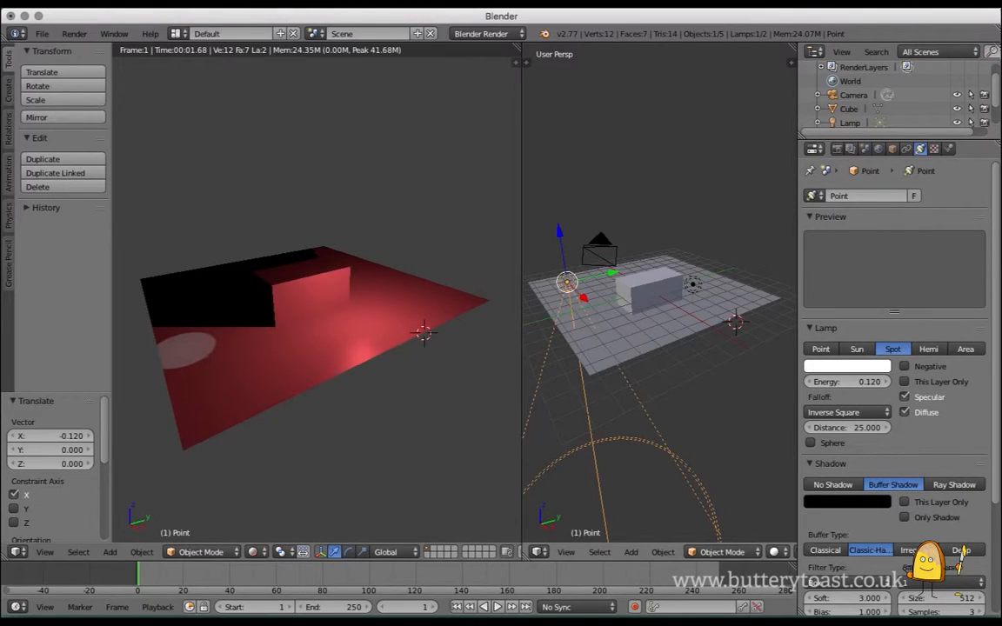
- Try the Halo option in the white lamp's spot shape, switch it off, and change the lamp type back to Point
{"action": "scroll", "coordinate": [918, 444], "scroll_direction": "down", "scroll_amount": 2}
{"action": "scroll", "coordinate": [922, 452], "scroll_direction": "down", "scroll_amount": 1}
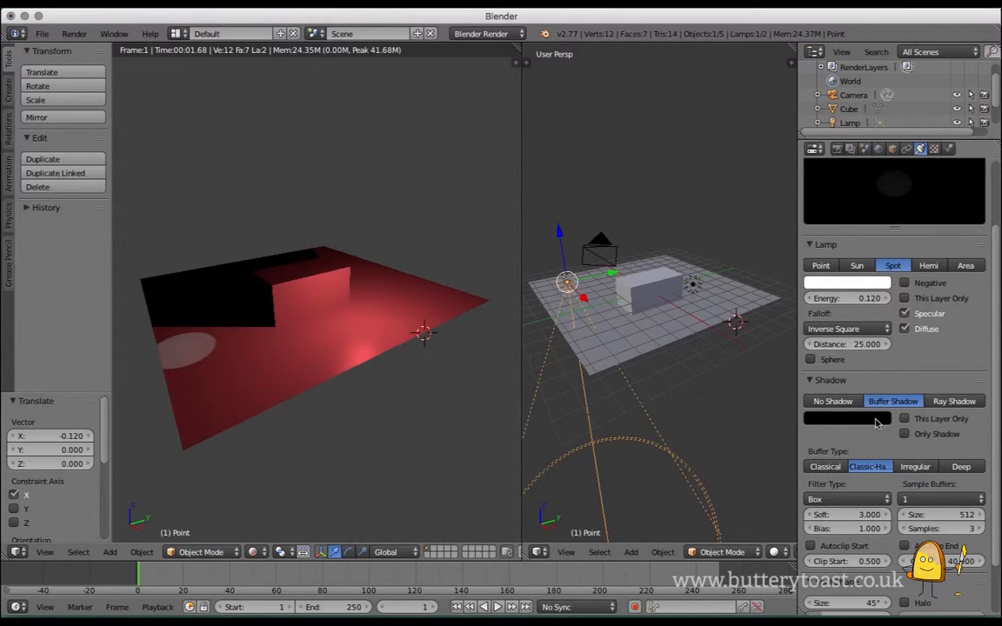
{"action": "scroll", "coordinate": [813, 526], "scroll_direction": "down", "scroll_amount": 2}
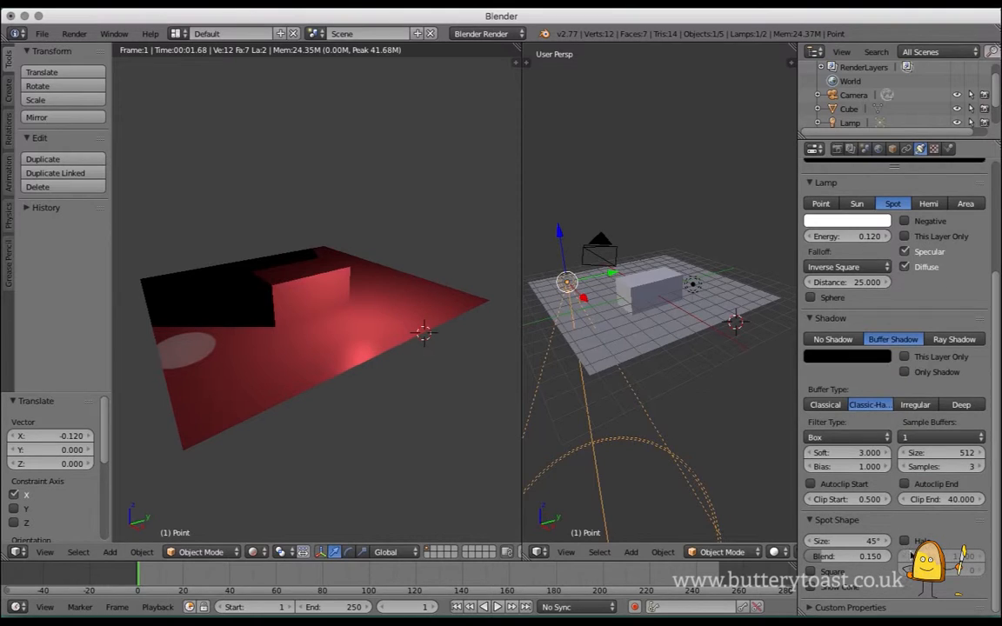
{"action": "left_click", "coordinate": [905, 541]}
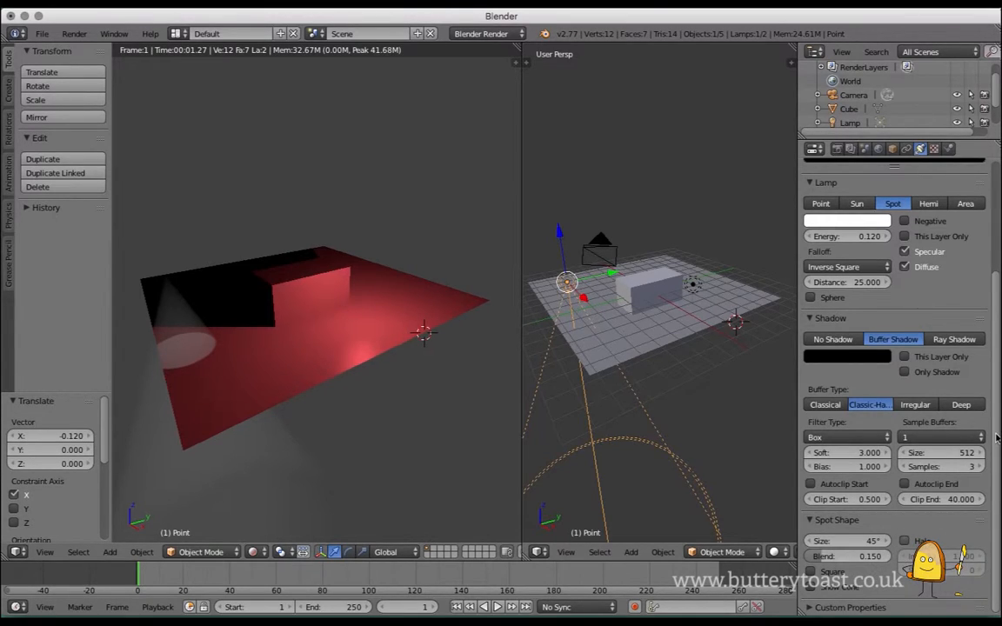
{"action": "scroll", "coordinate": [885, 336], "scroll_direction": "up", "scroll_amount": 5}
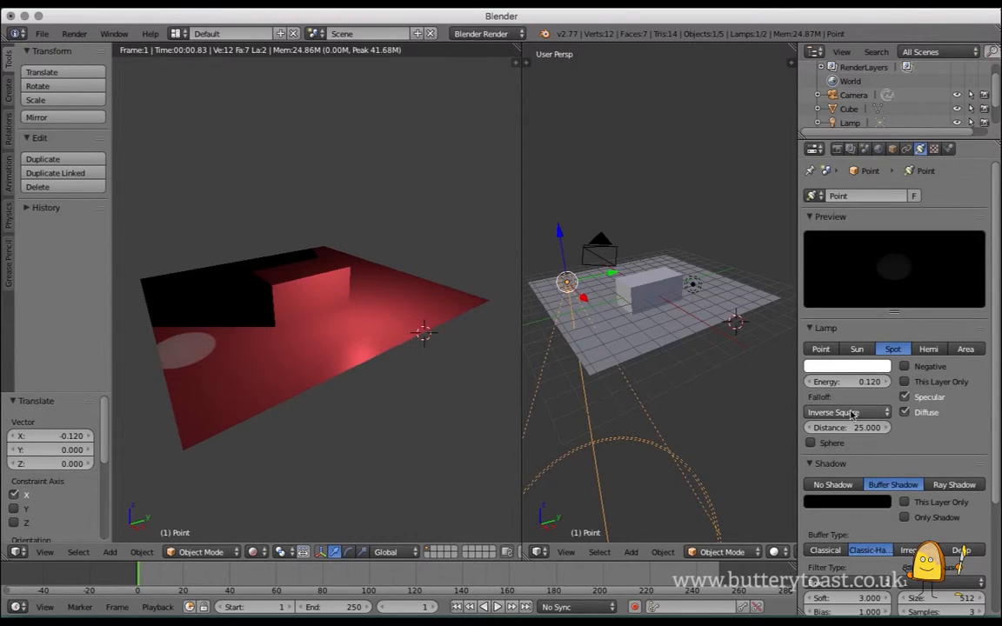
{"action": "left_click", "coordinate": [823, 352]}
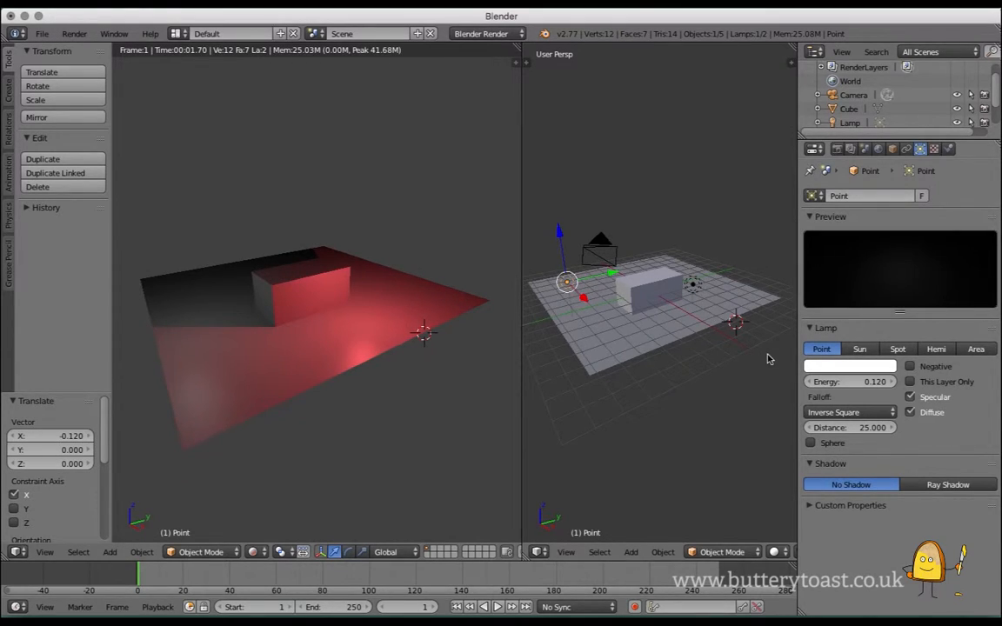
- Select the red lamp and set its falloff distance to 10, followed by 1, to compare the light's reach
{"action": "right_click", "coordinate": [694, 287]}
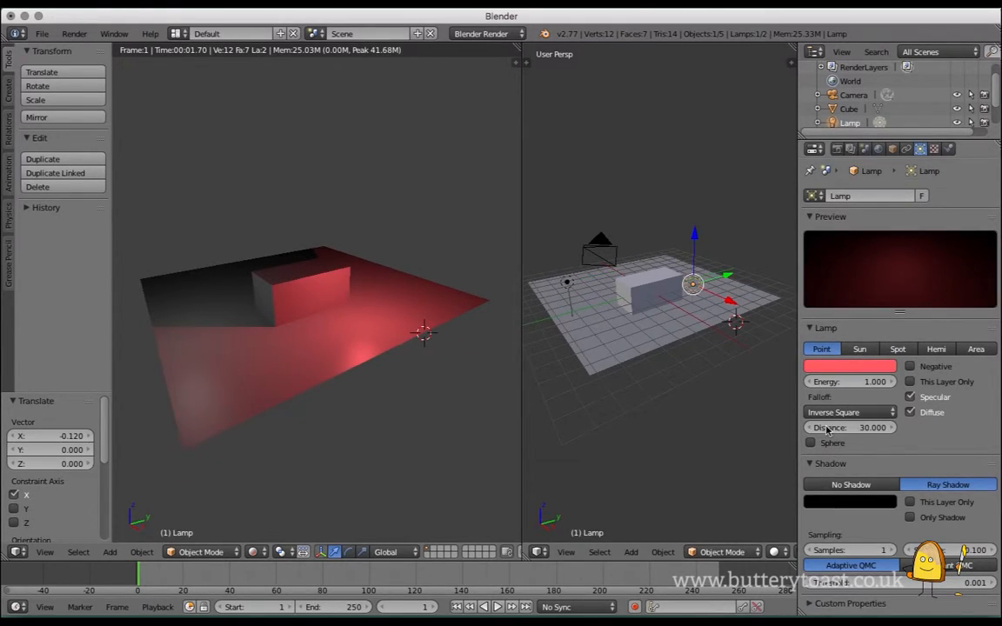
{"action": "left_click", "coordinate": [870, 428]}
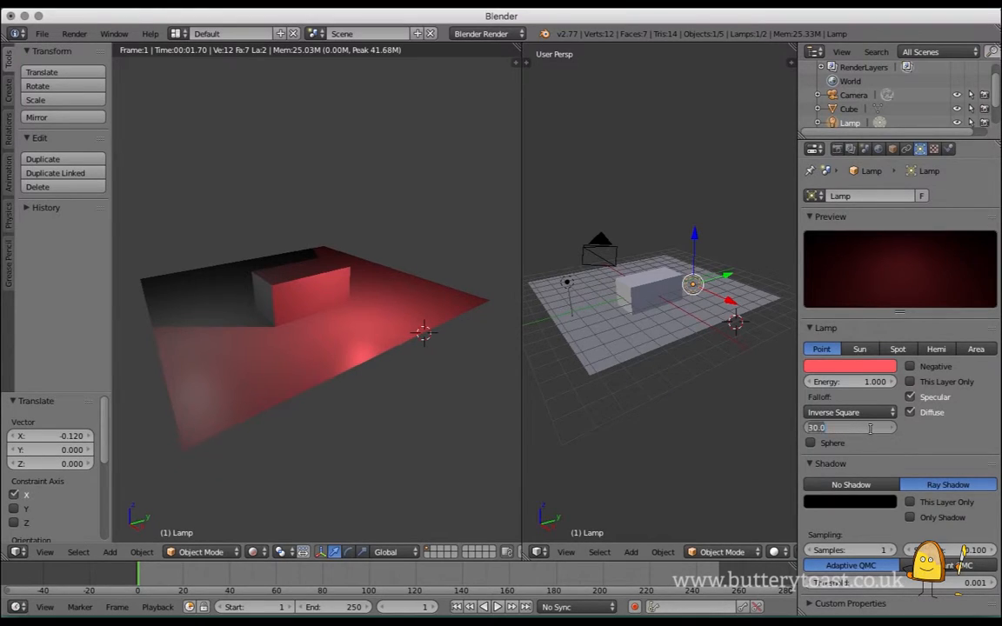
{"action": "type", "text": "10"}
{"action": "key", "text": "Return"}
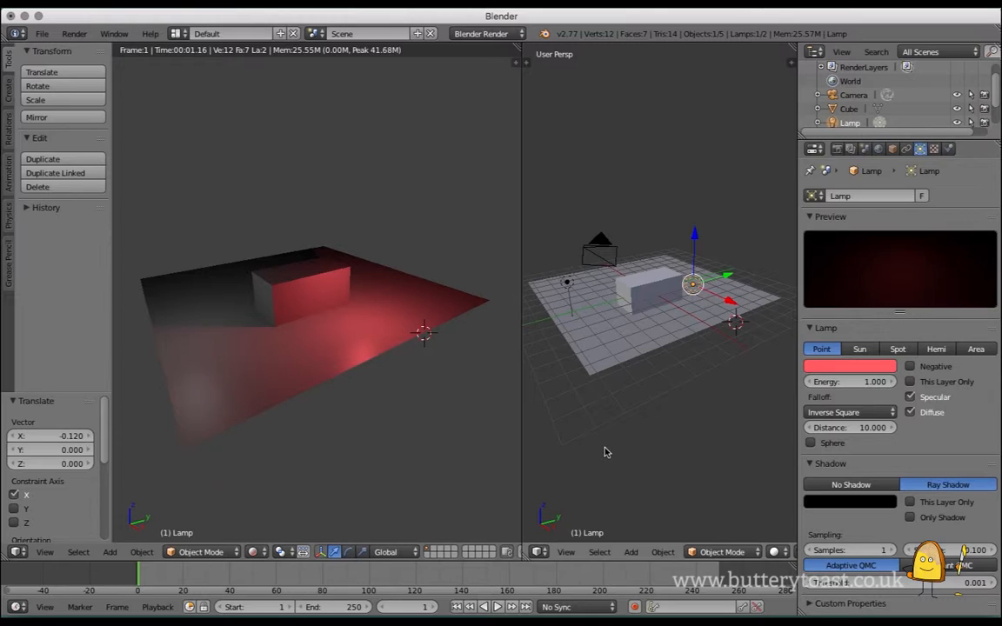
{"action": "left_click", "coordinate": [872, 429]}
{"action": "type", "text": "1"}
{"action": "key", "text": "Return"}
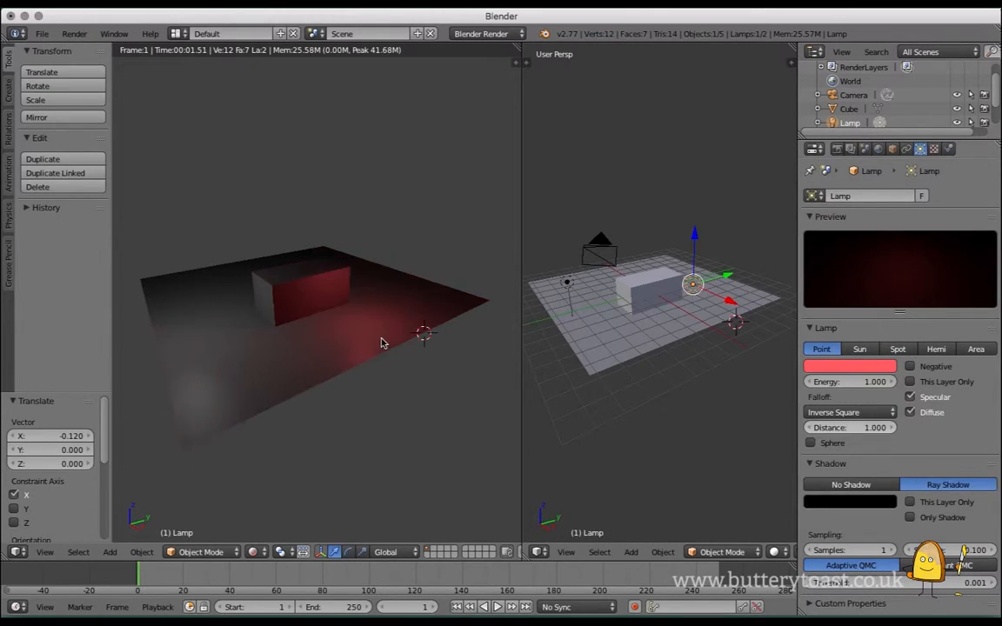